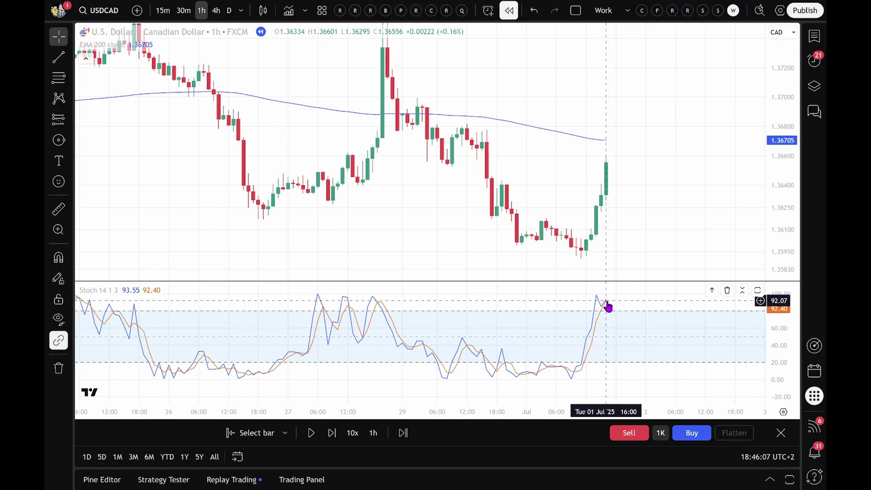
- Advance the USDCAD replay three hourly bars until a bearish candle closes near 1.36490
click(332, 433)
click(332, 432)
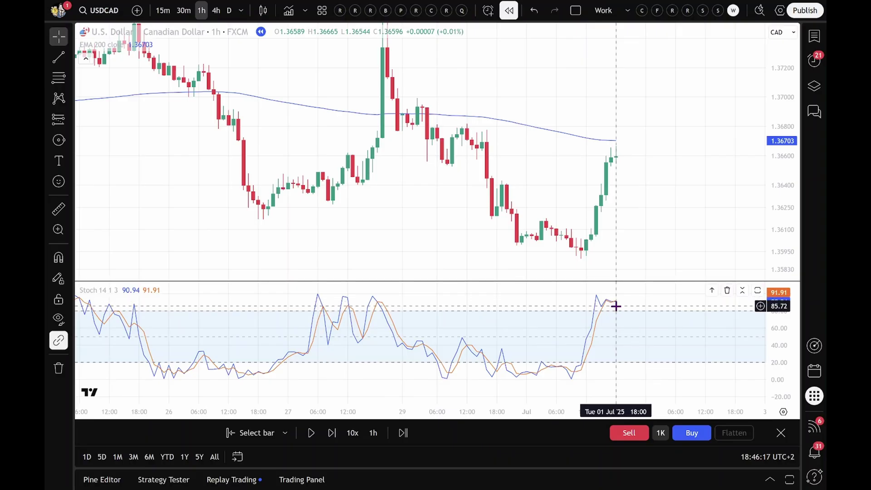
click(331, 432)
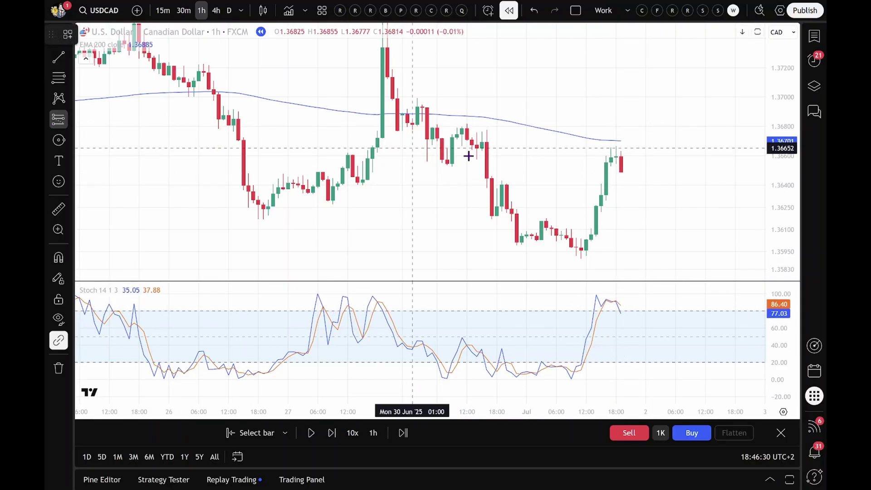
- Place a USDCAD short at 1.36489 with stop 1.36667 and target near 1.35914, about 3.2 reward-to-risk
click(626, 172)
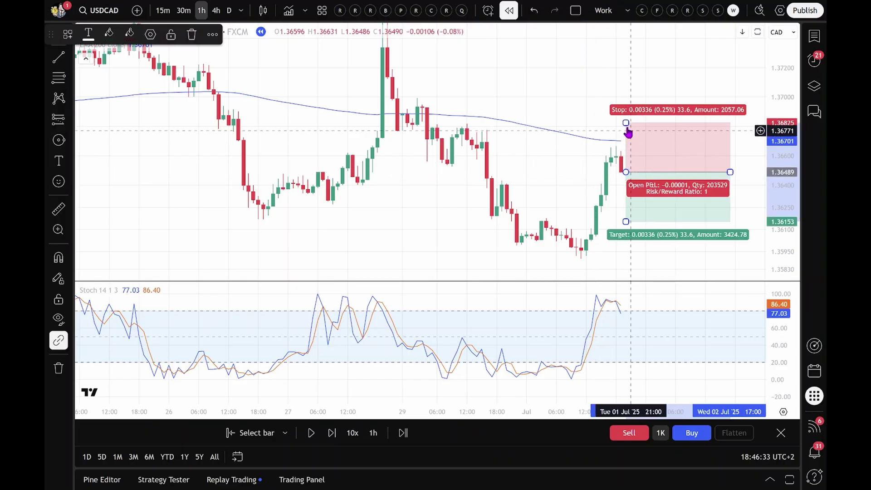
drag(625, 122, 626, 145)
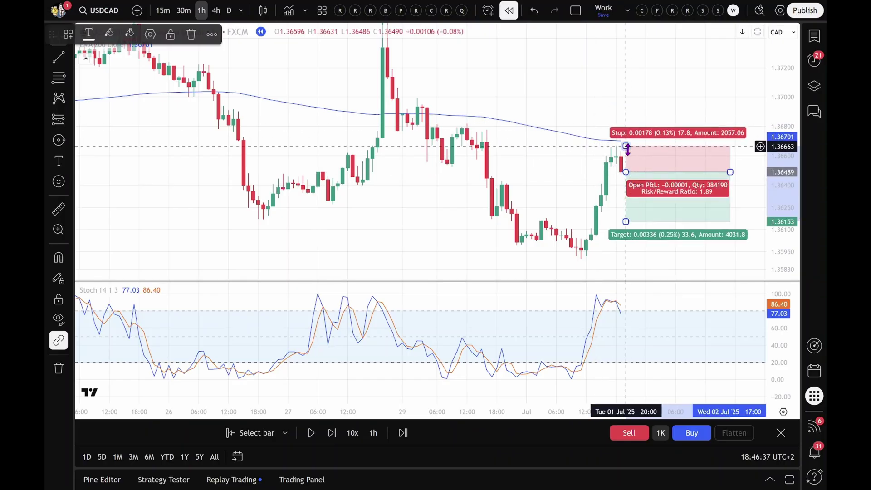
drag(626, 221, 626, 224)
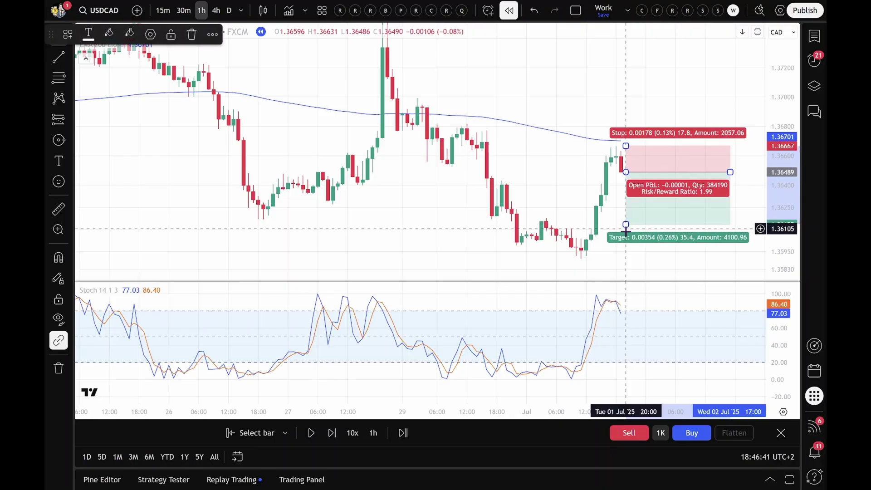
click(621, 249)
drag(625, 224, 624, 256)
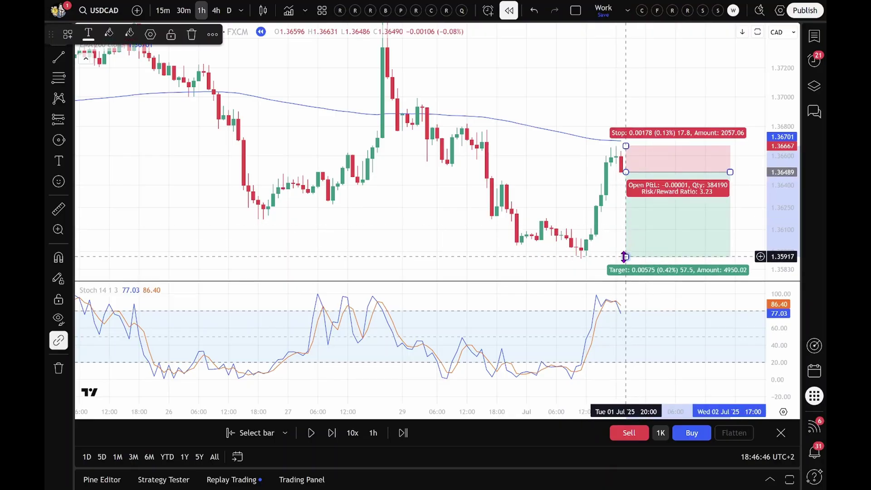
click(574, 268)
drag(556, 255, 390, 231)
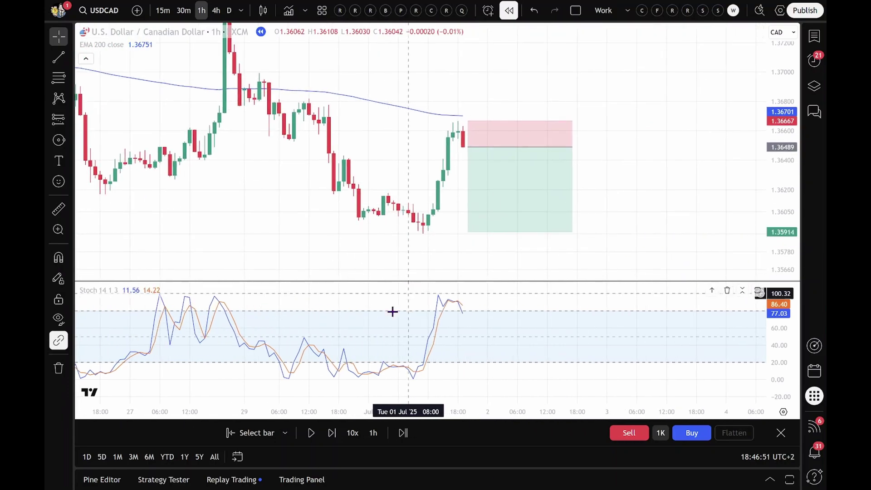
- Step the USDCAD replay forward and stretch the short position box over the new candles
click(332, 432)
click(332, 432)
click(332, 432)
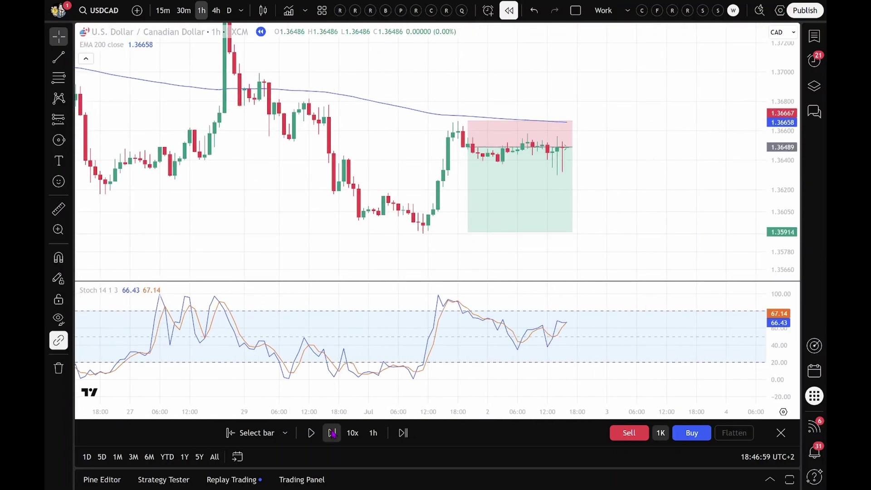
click(332, 432)
click(579, 145)
drag(580, 146, 587, 147)
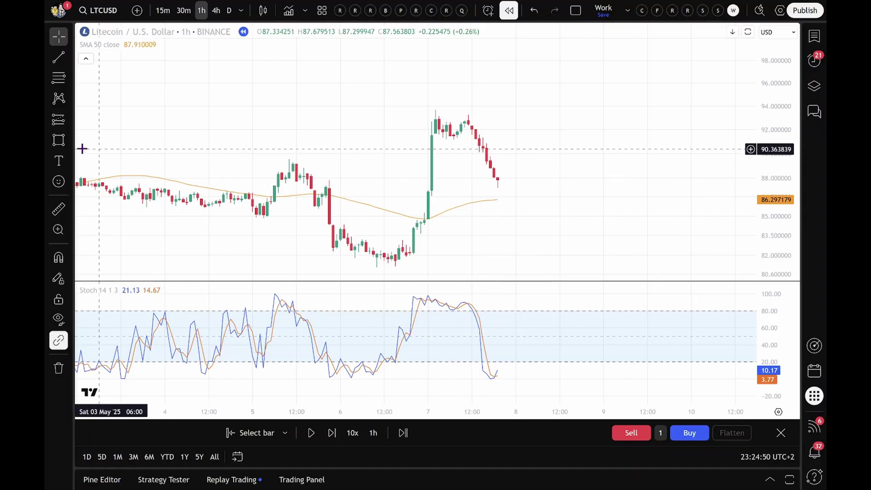
- Draw a shaded rectangle marking the Litecoin support zone around 87–88
click(58, 139)
drag(136, 185, 508, 190)
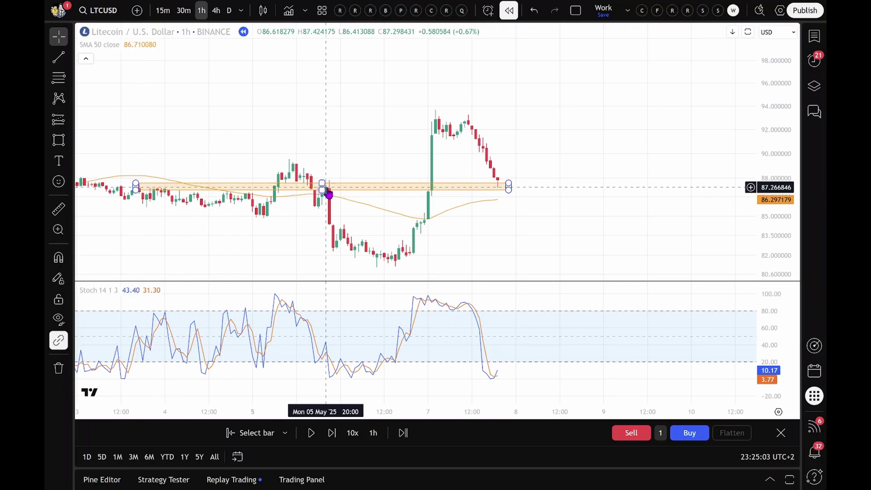
click(499, 189)
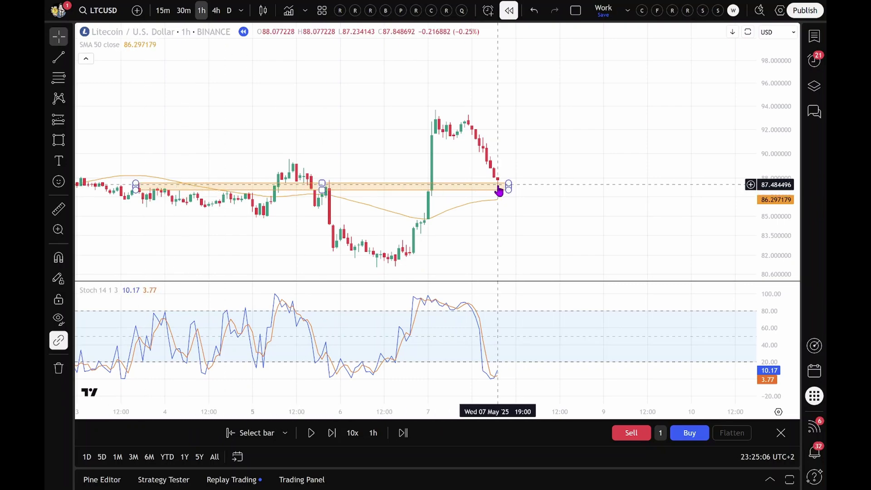
- Draw a Fibonacci retracement from the swing low to the swing high, then delete it
click(58, 77)
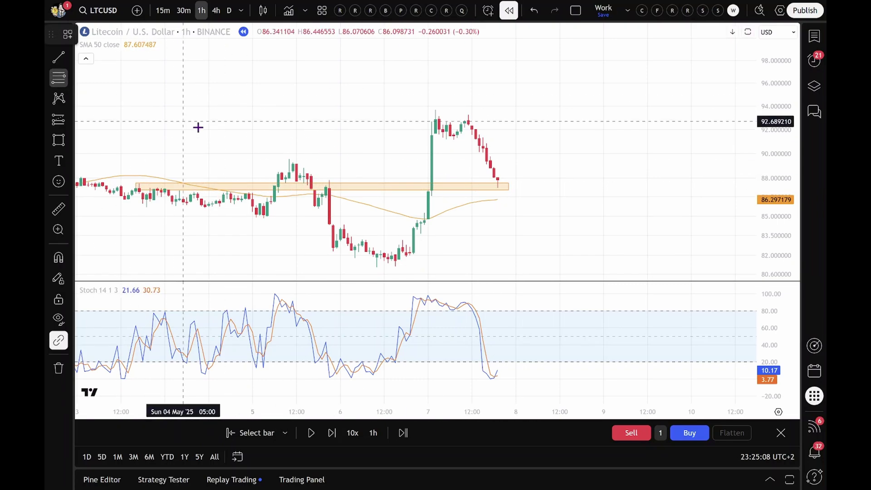
click(395, 265)
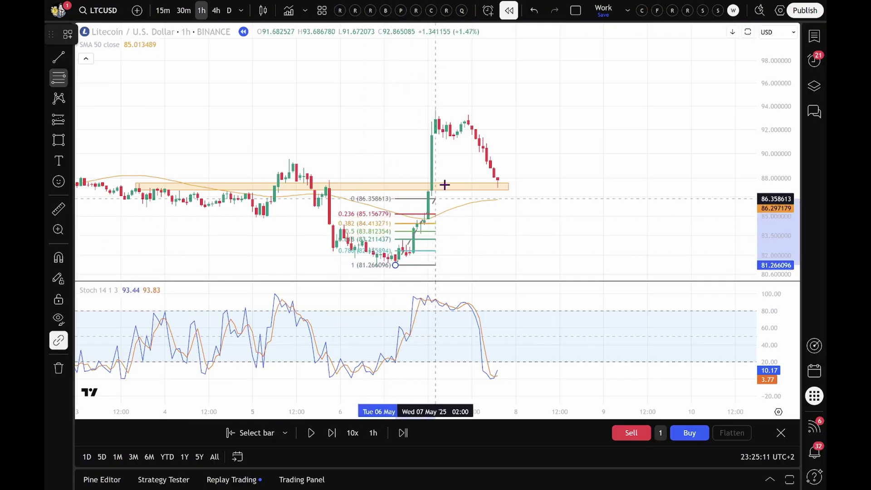
click(498, 110)
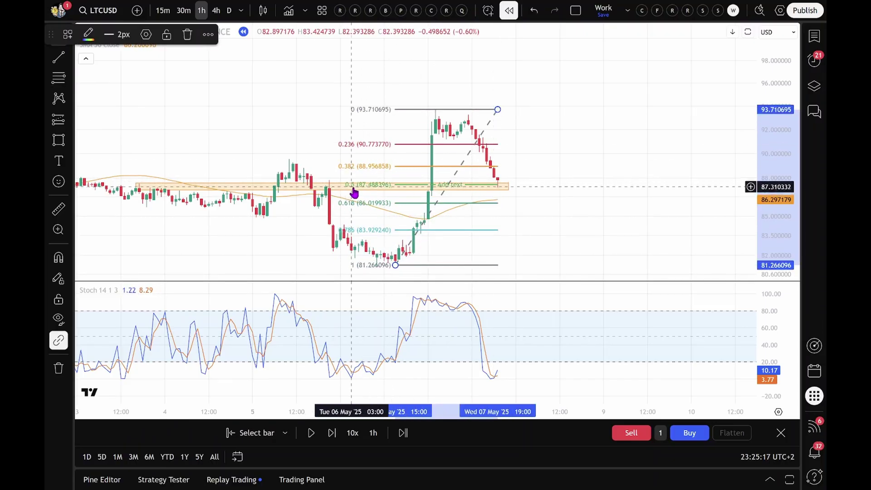
key(Delete)
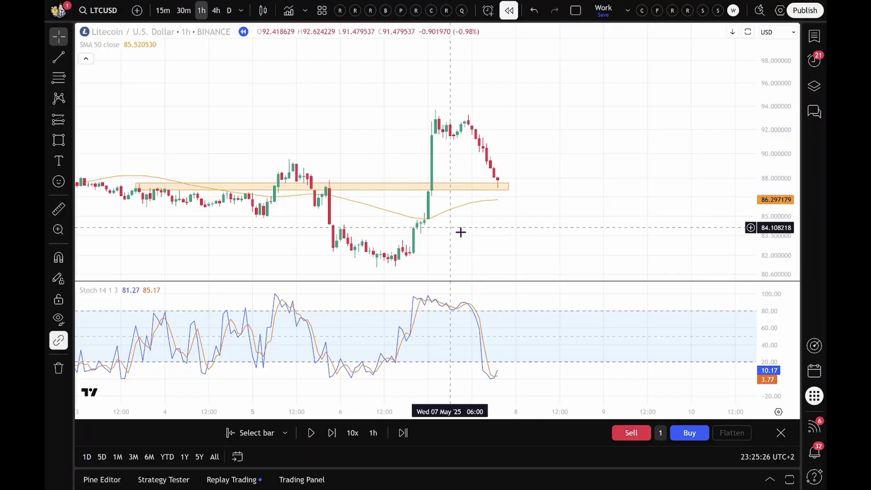
drag(488, 243, 449, 227)
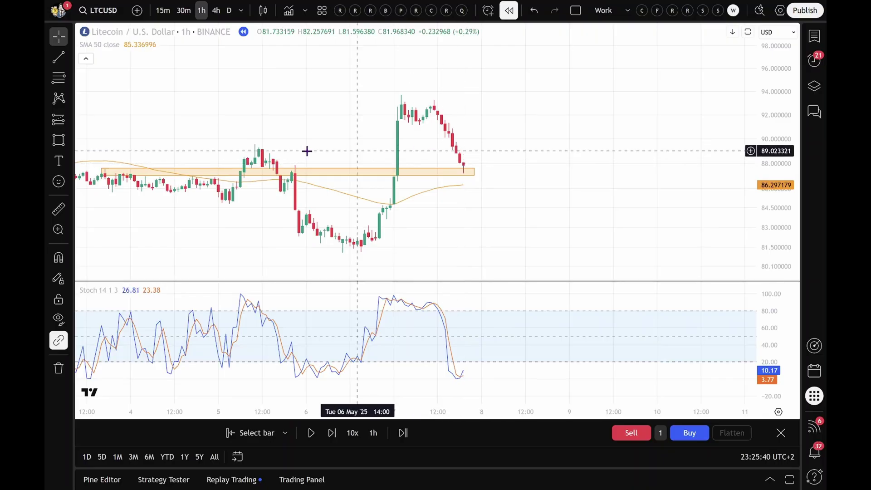
- Place a Litecoin long at about 88.10 with stop 87.006 under support and target 90.61
key(alt+f)
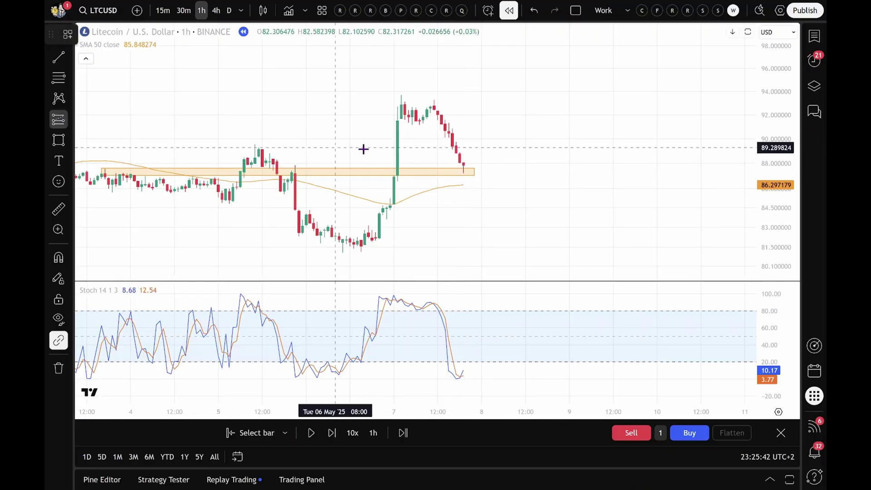
click(467, 163)
drag(467, 194, 468, 176)
click(509, 216)
drag(509, 216, 440, 257)
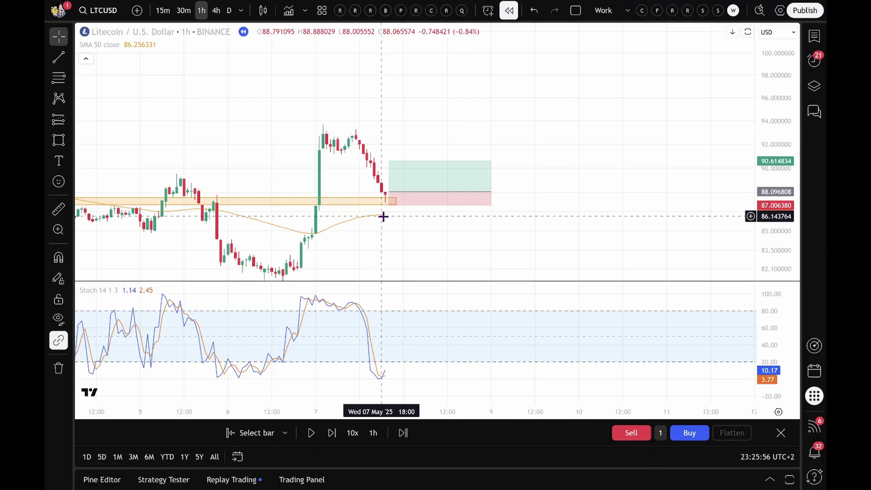
click(312, 433)
- Run the Litecoin replay forward, then extend the long position to the latest bar with a much higher target
click(311, 433)
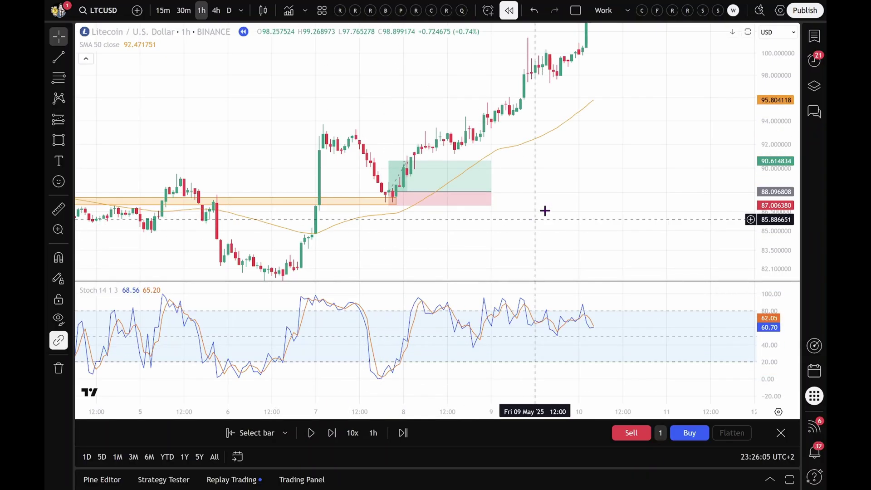
click(317, 433)
click(316, 435)
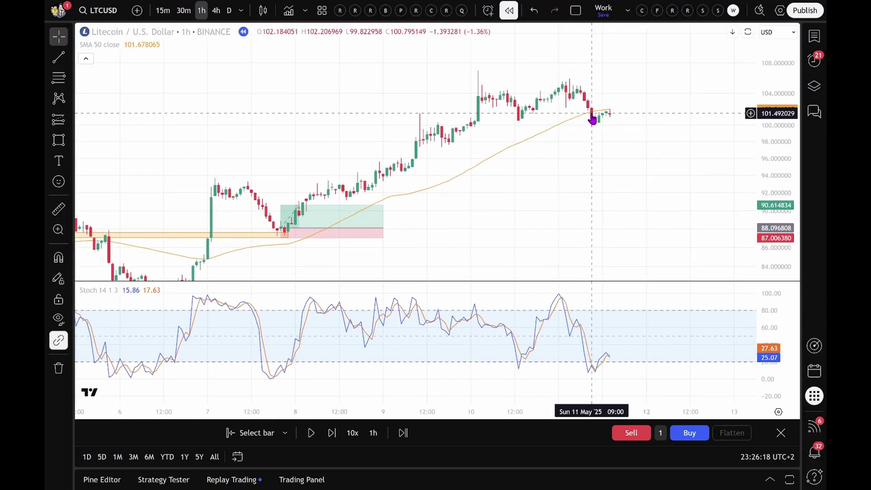
click(383, 228)
drag(383, 228, 588, 220)
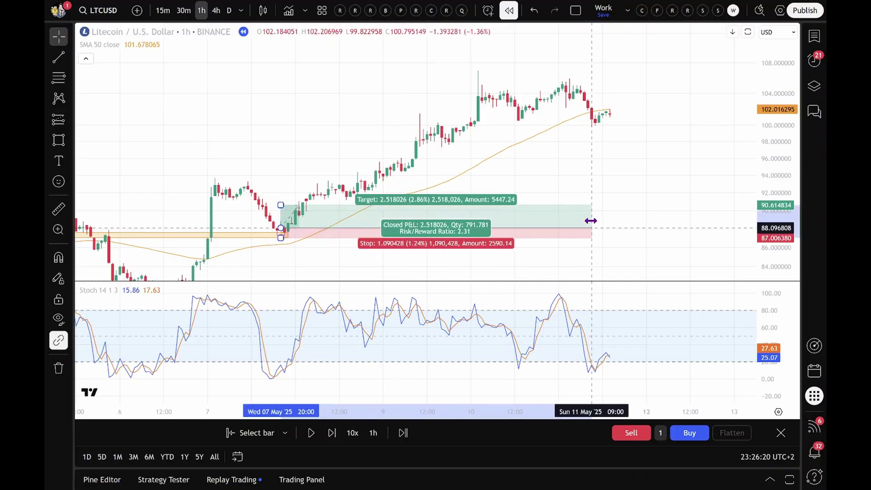
drag(281, 205, 291, 112)
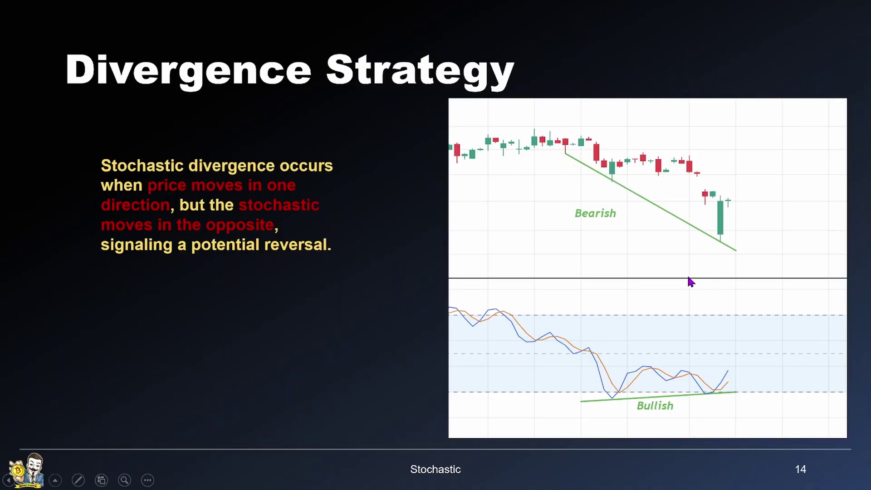
- Show the Divergence label with its arrows and the warning that only bullish divergences are tradable
click(731, 397)
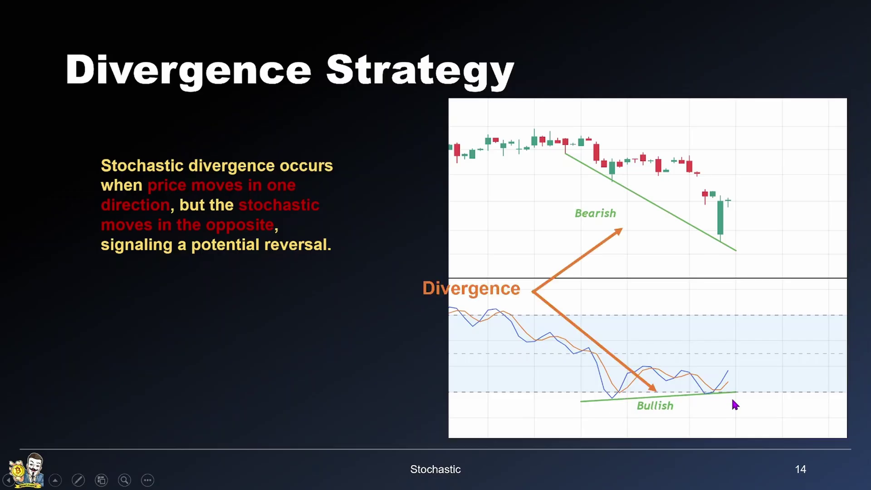
click(735, 404)
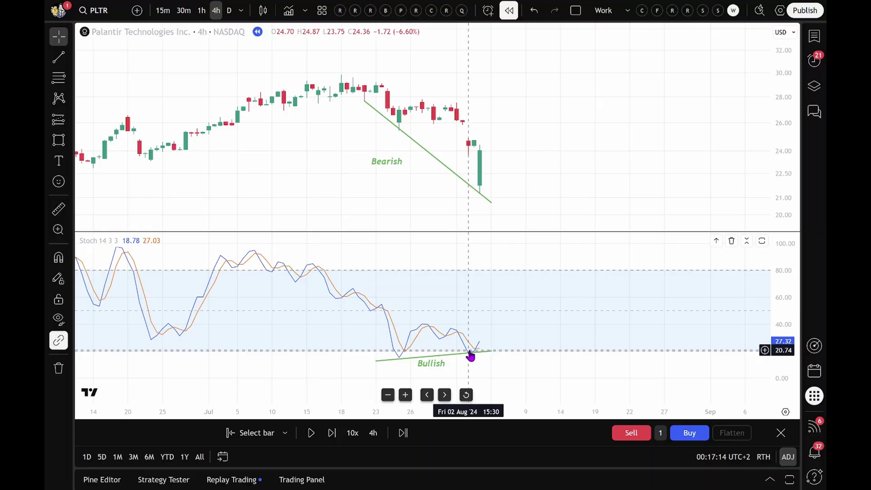
- Step the PLTR 4h replay forward three bars until price rallies back above 30
click(333, 433)
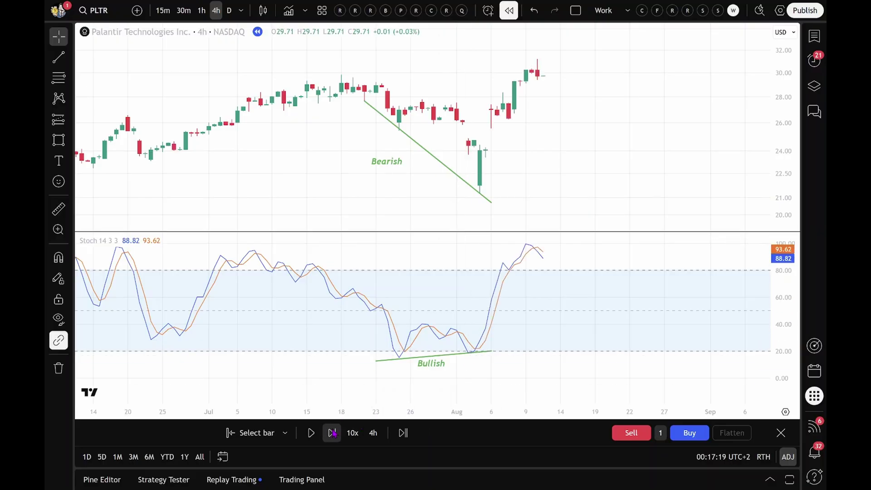
click(333, 432)
click(489, 202)
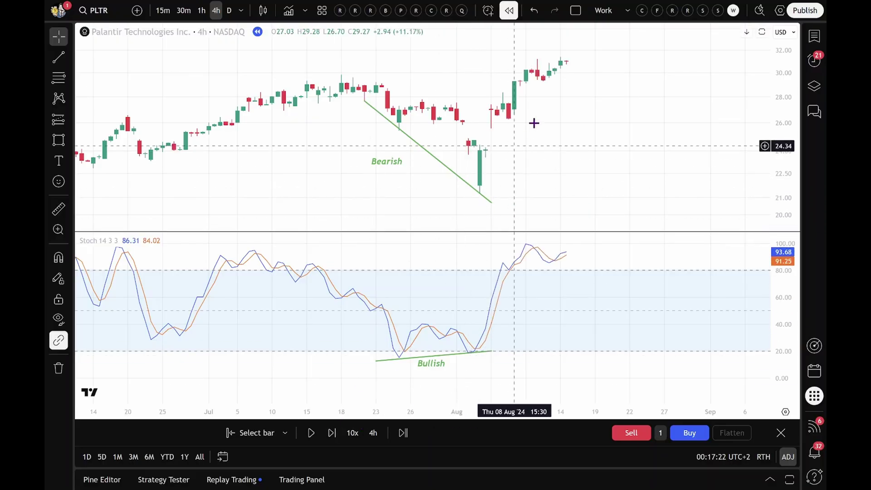